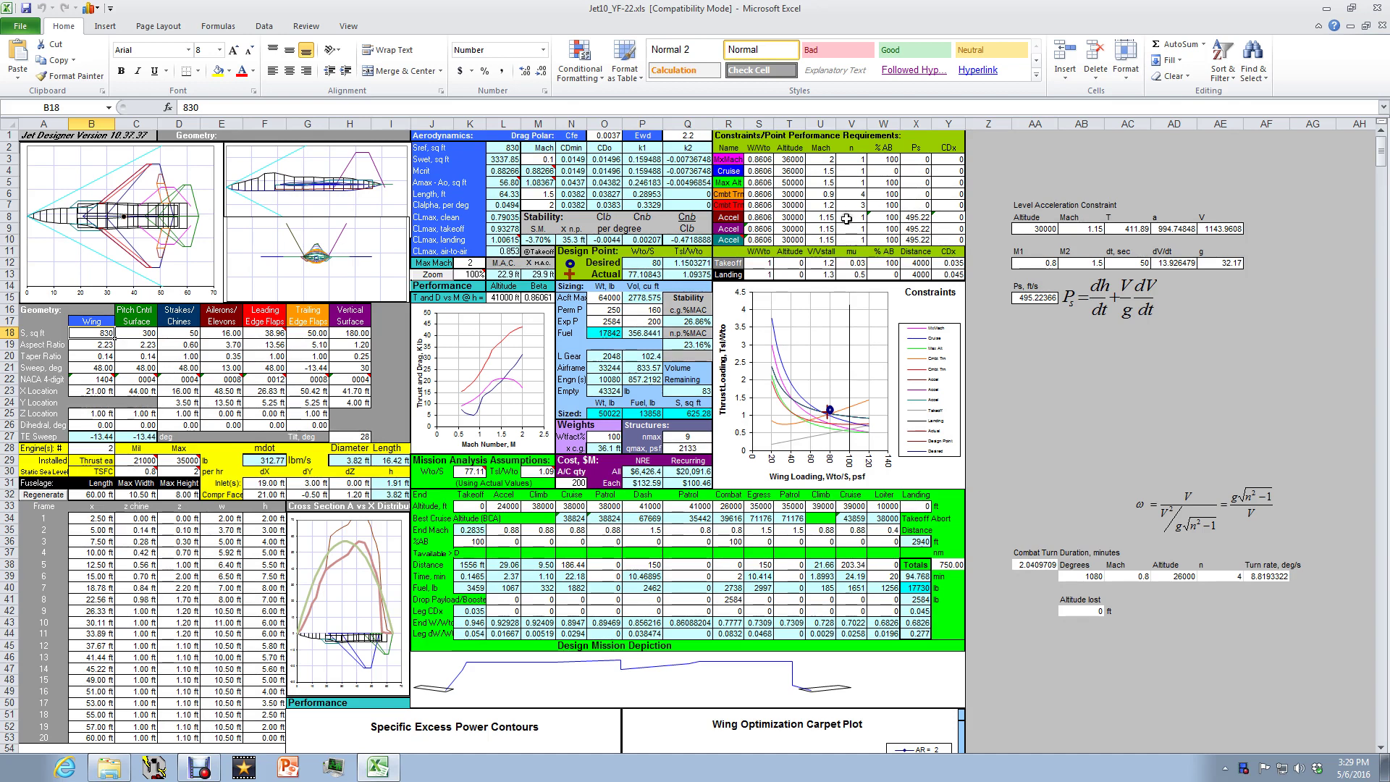
# - Set the Mach number of the Cruise row to 1.8 in the constraint requirements table
pyautogui.click(829, 173)
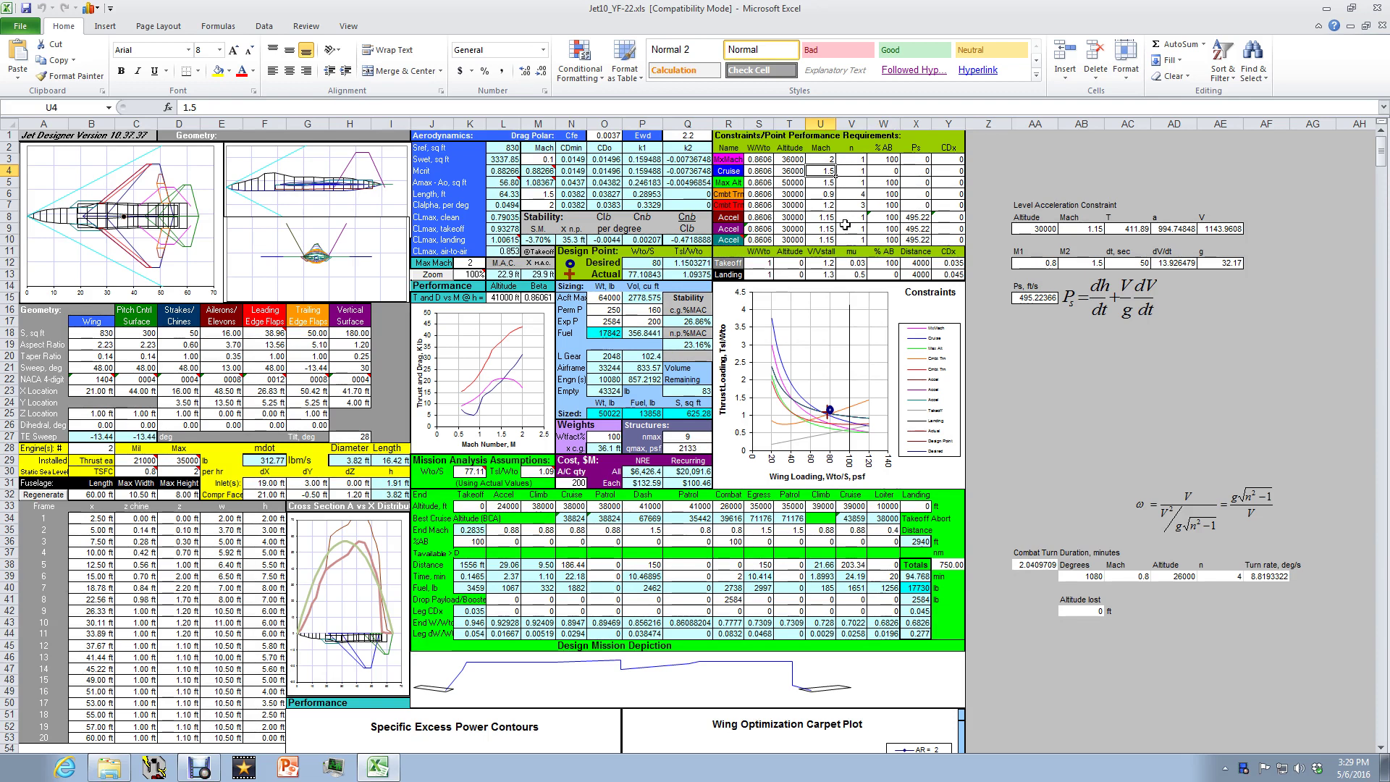
pyautogui.write('1.8')
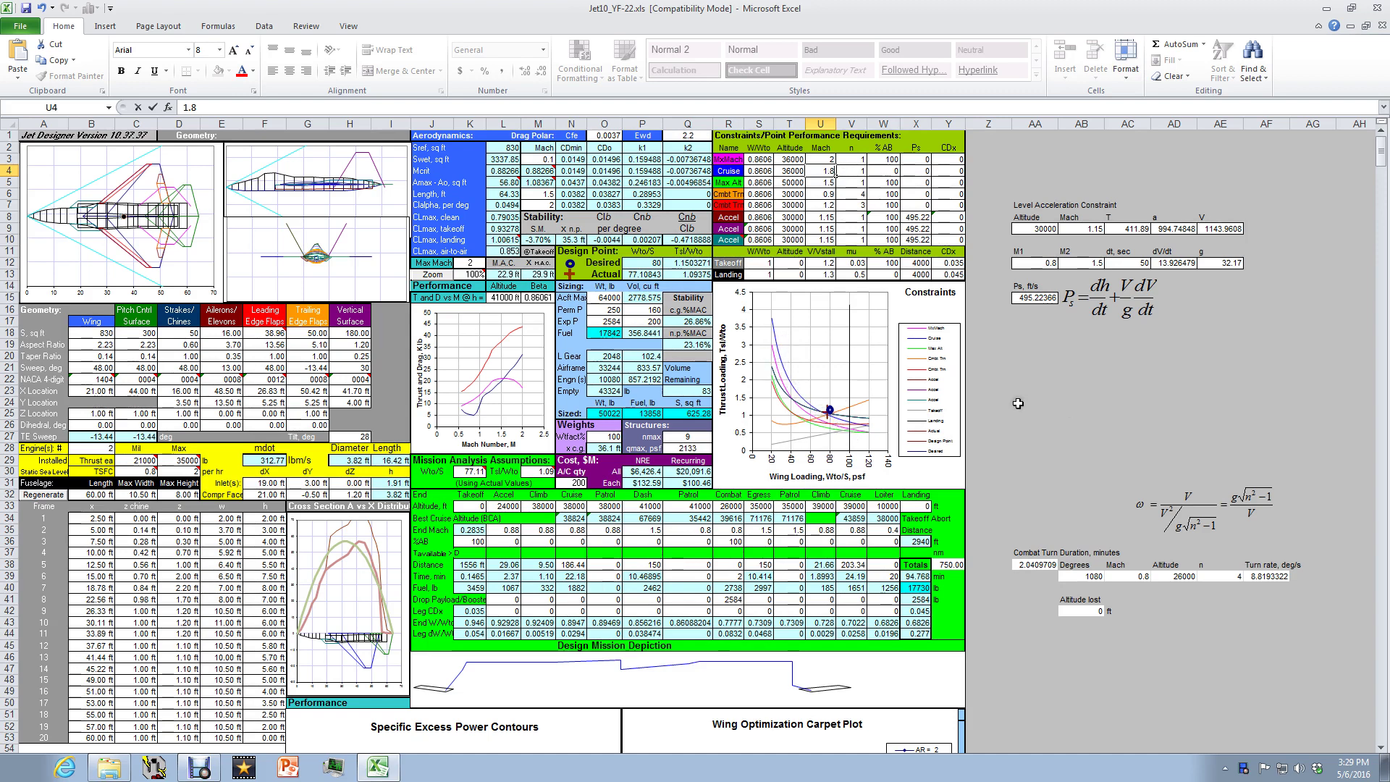
pyautogui.press('Return')
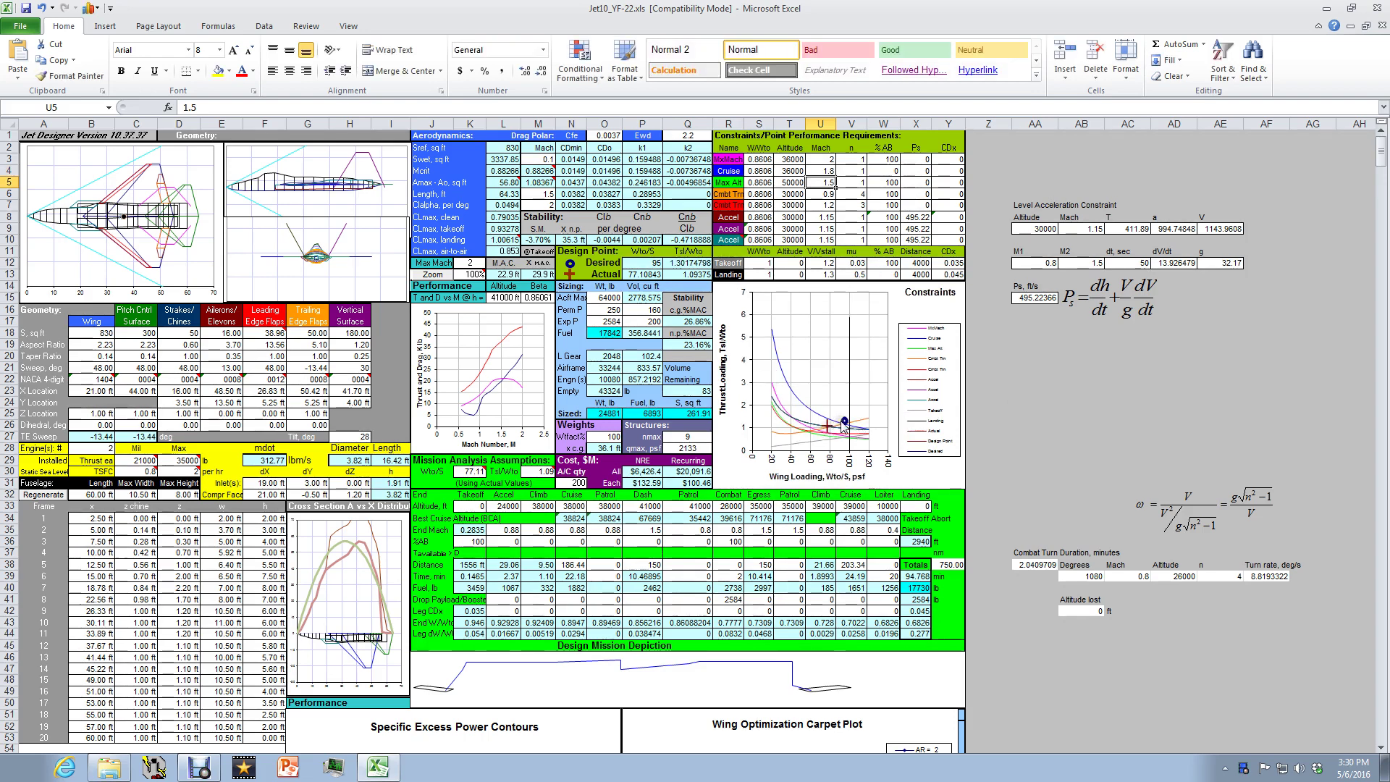
pyautogui.click(826, 171)
# - Set the load factor n of the Mach 0.9 combat turn requirement to 5.2
pyautogui.click(853, 194)
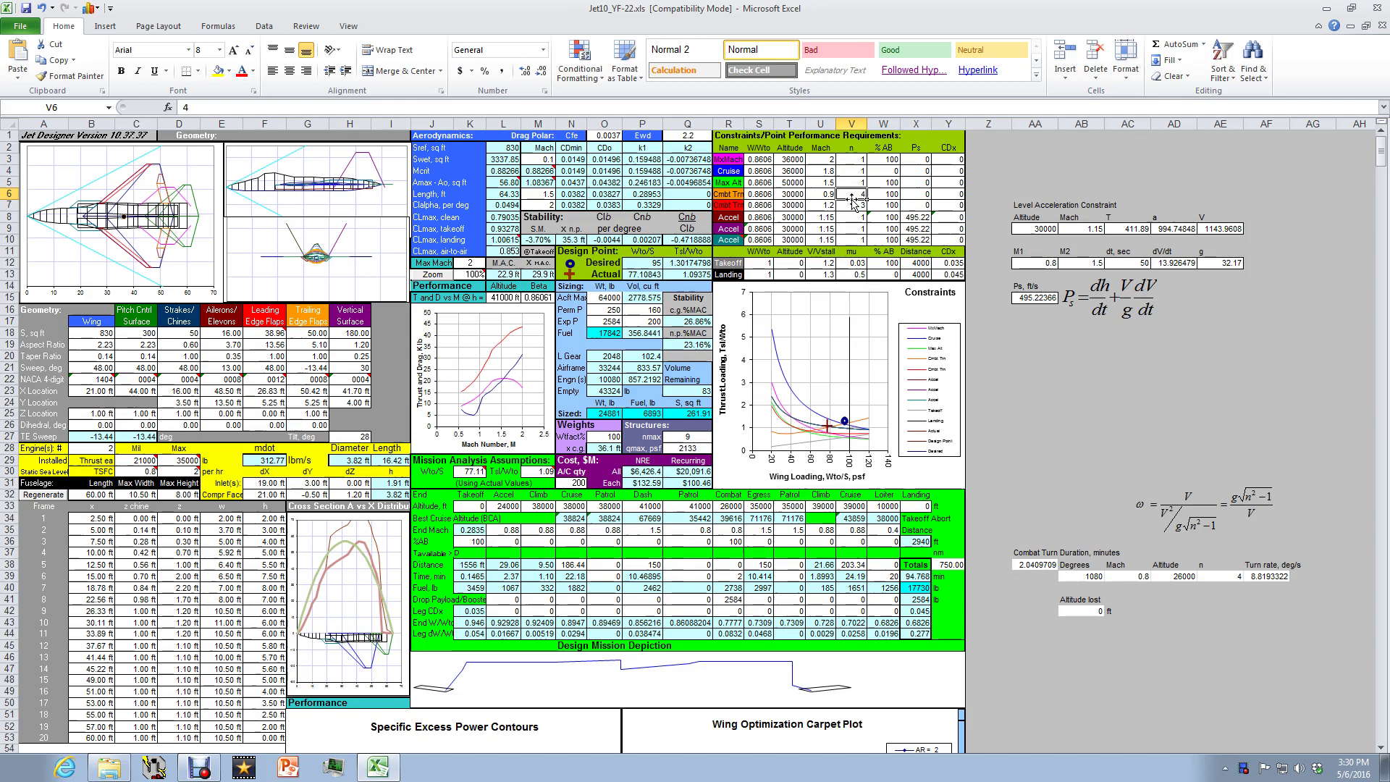
pyautogui.write('5.')
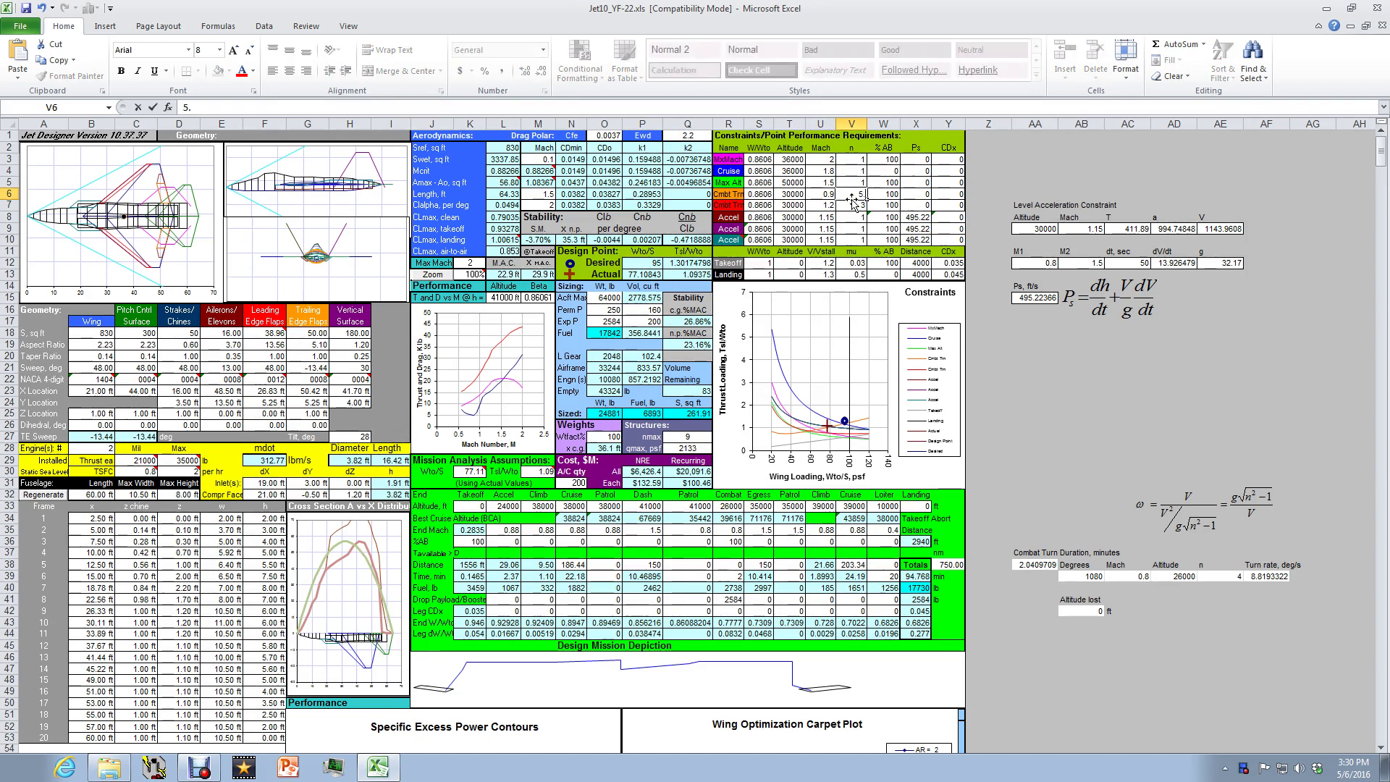
pyautogui.write('2')
pyautogui.press('Return')
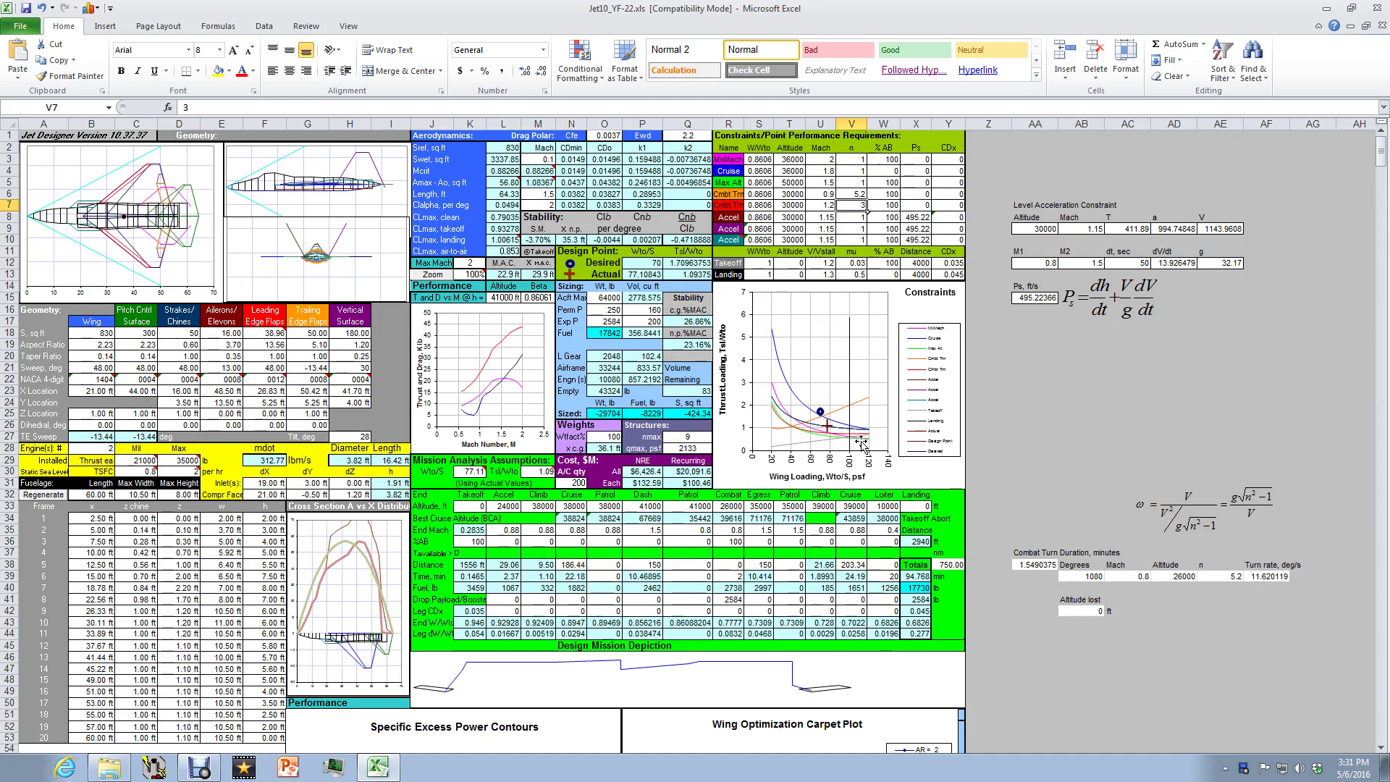
# - Examine the sized weight, fuel and wing area results in the Sized row of the Sizing section
pyautogui.click(597, 413)
pyautogui.press('Right')
pyautogui.press('Right')
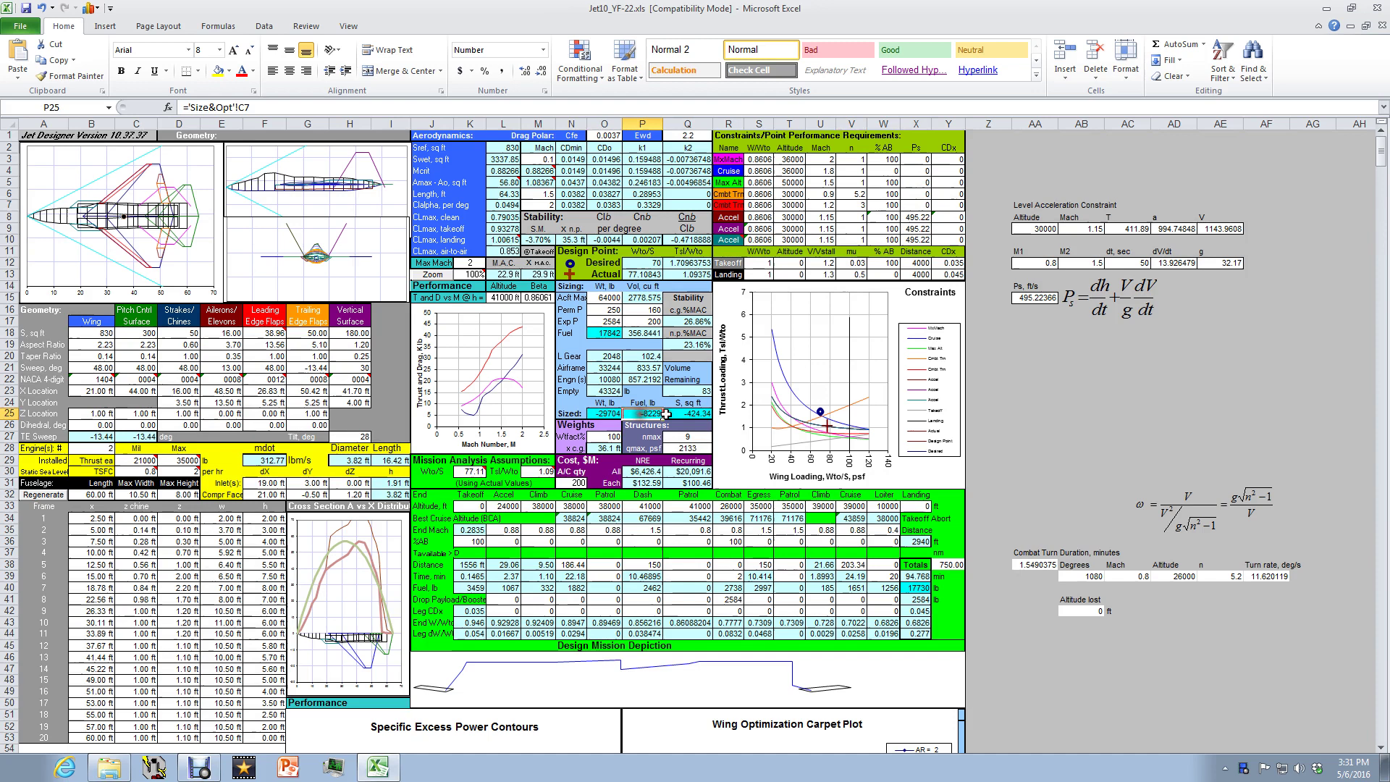
pyautogui.click(612, 414)
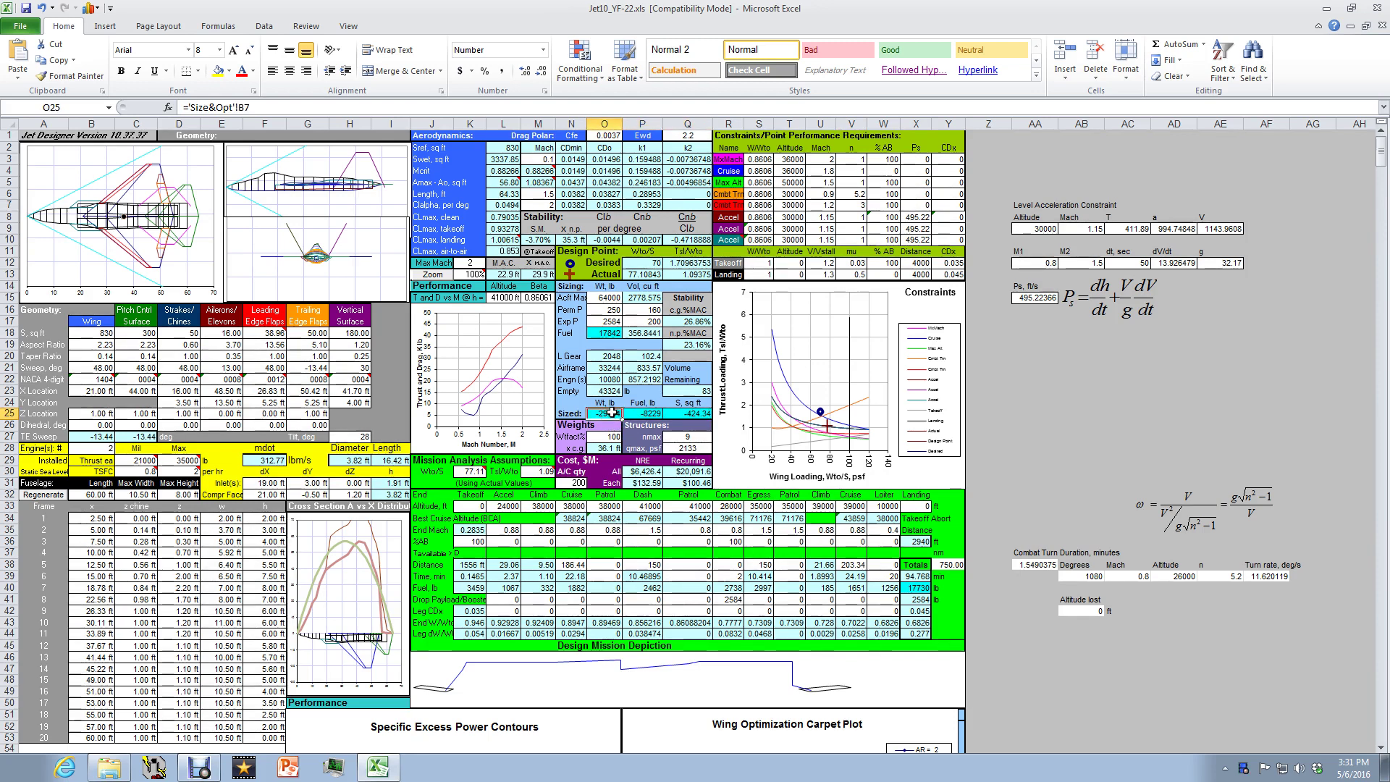
pyautogui.press('Right')
pyautogui.press('Right')
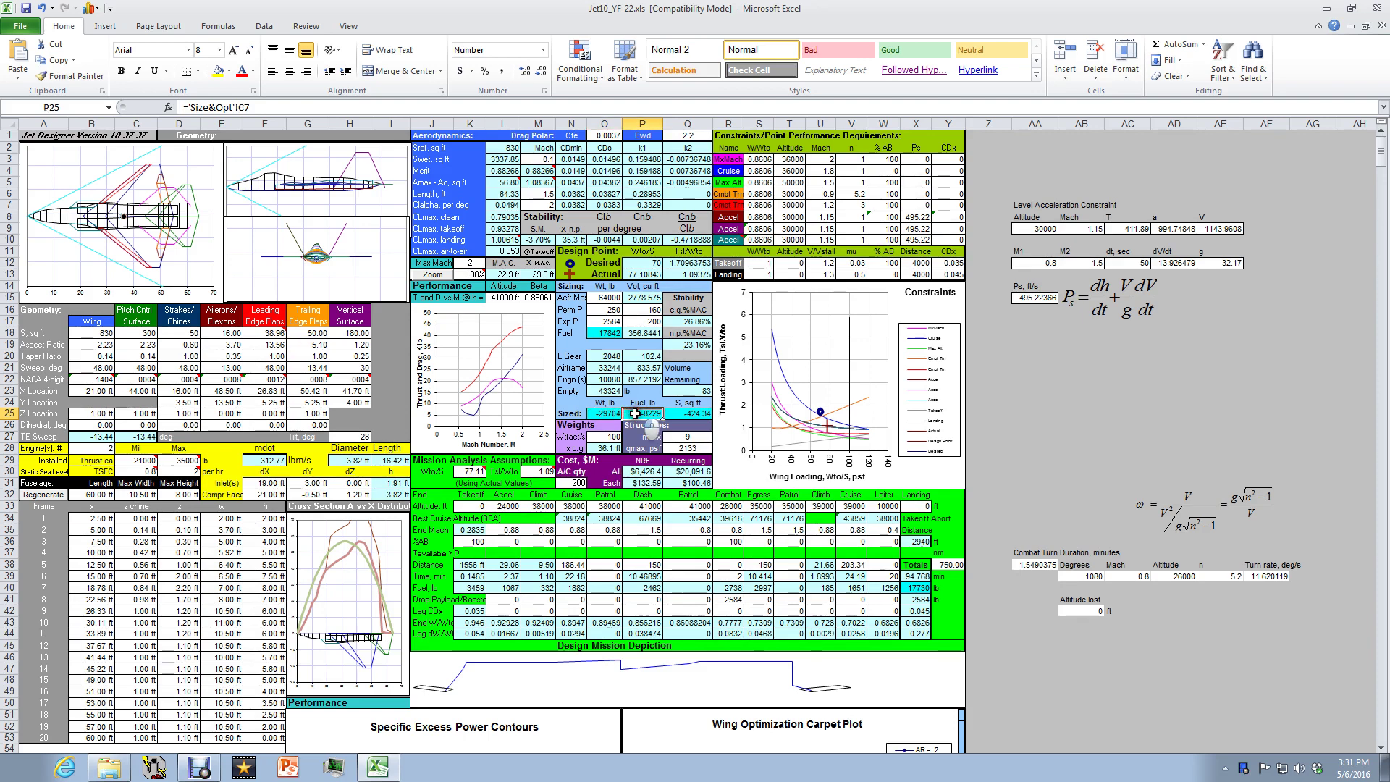
pyautogui.press('Left')
pyautogui.press('Left')
pyautogui.click(690, 413)
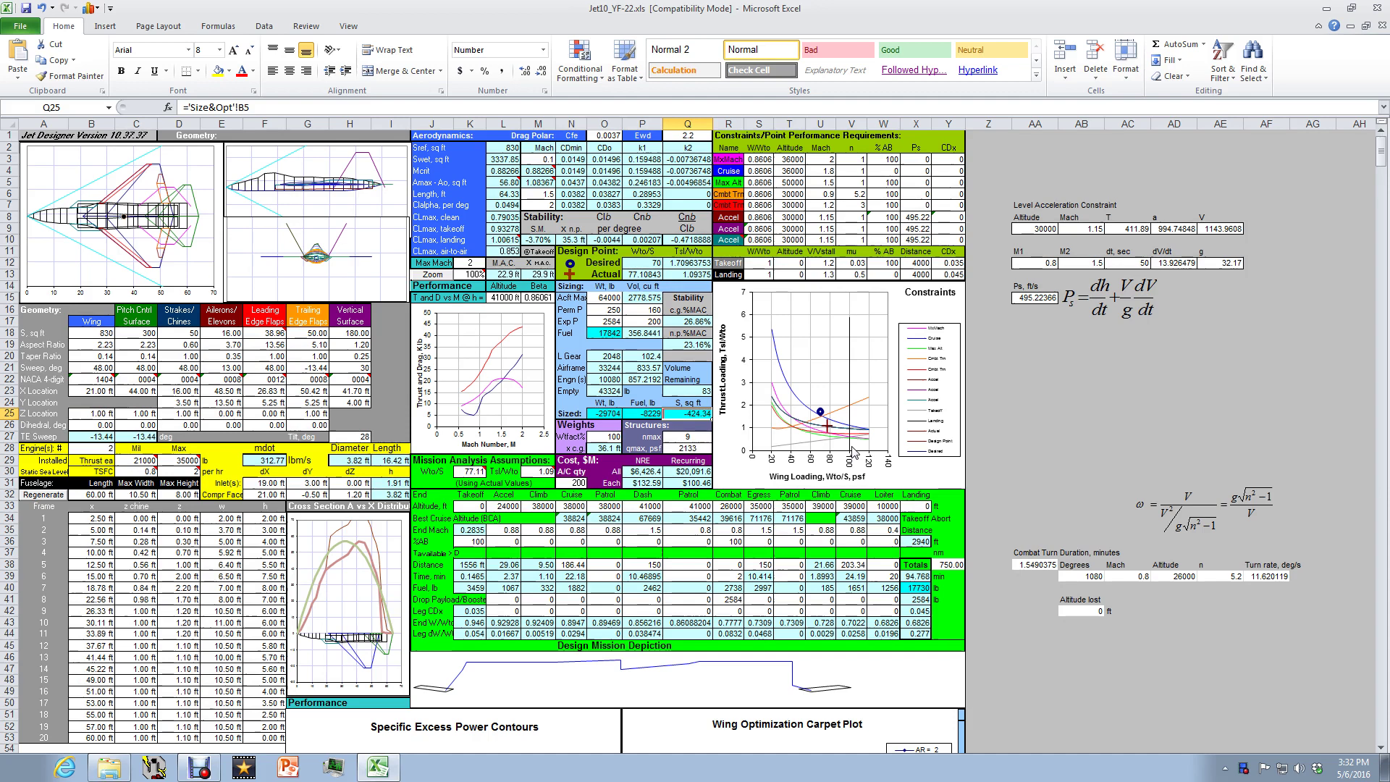
# - Set both the takeoff and the landing distance requirements to 1500
pyautogui.click(914, 263)
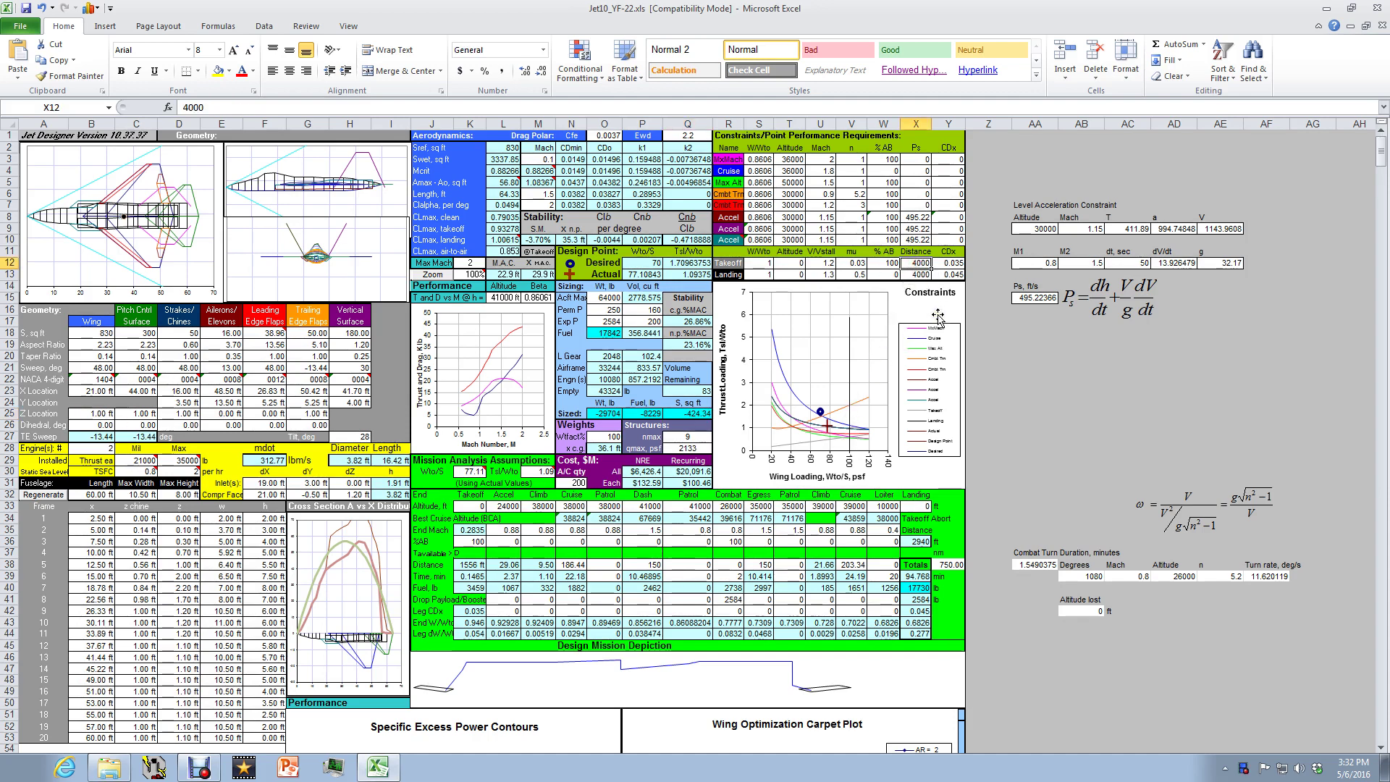
pyautogui.write('1')
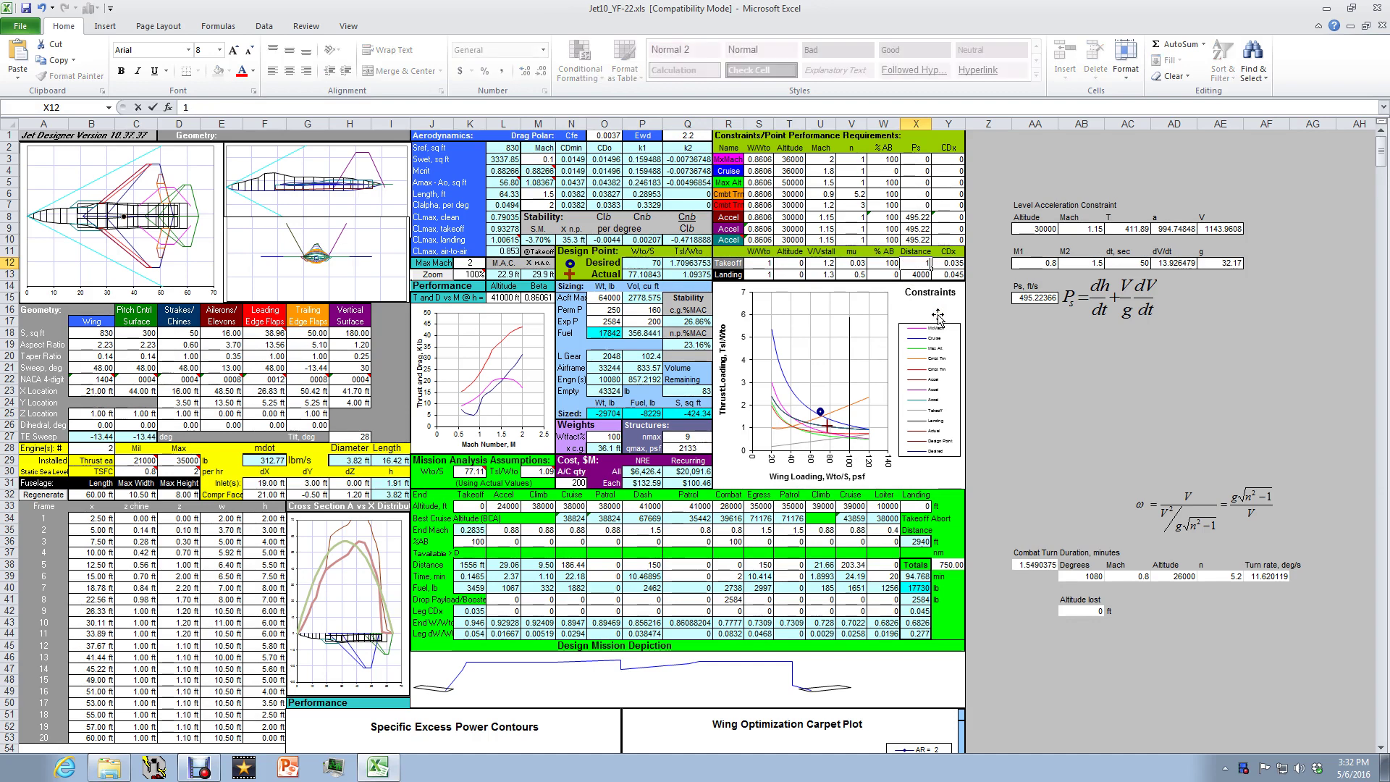
pyautogui.write('500')
pyautogui.press('Return')
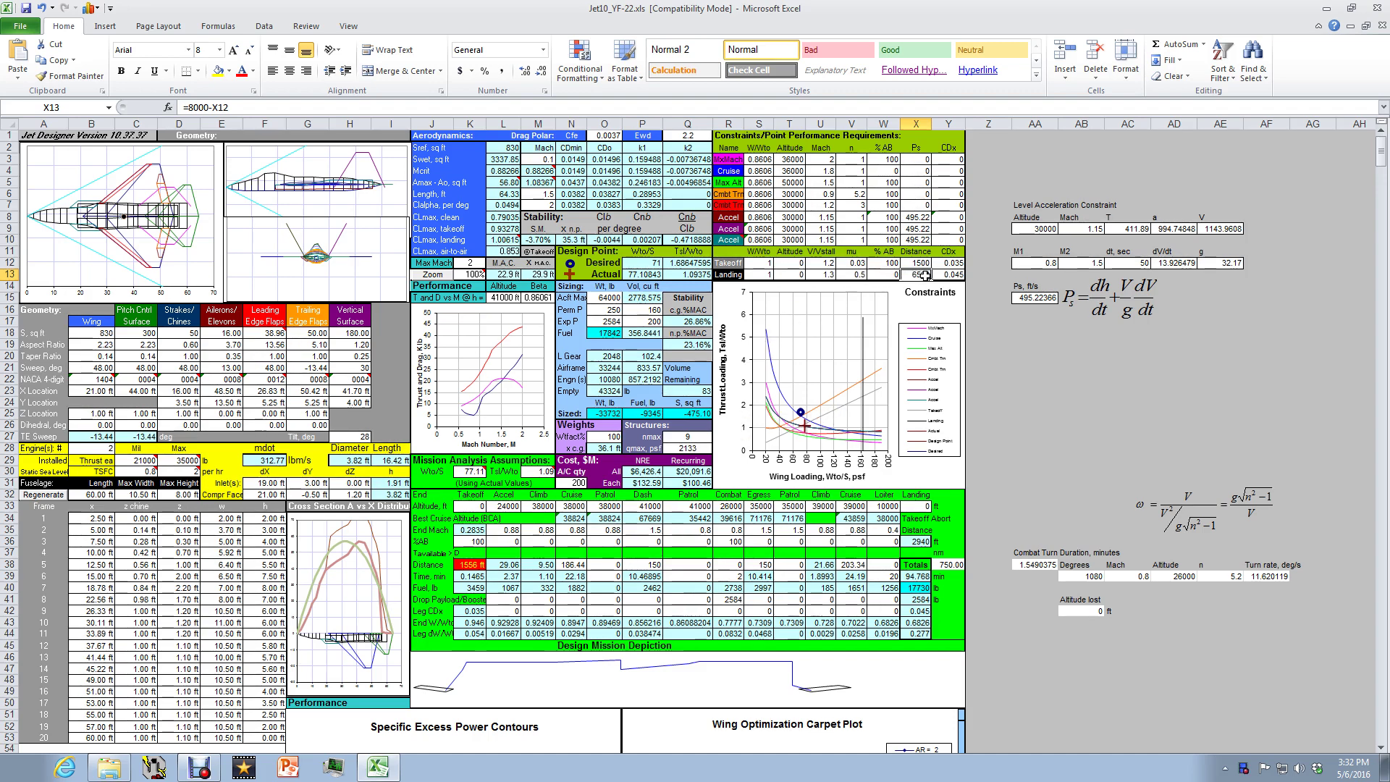
pyautogui.write('150')
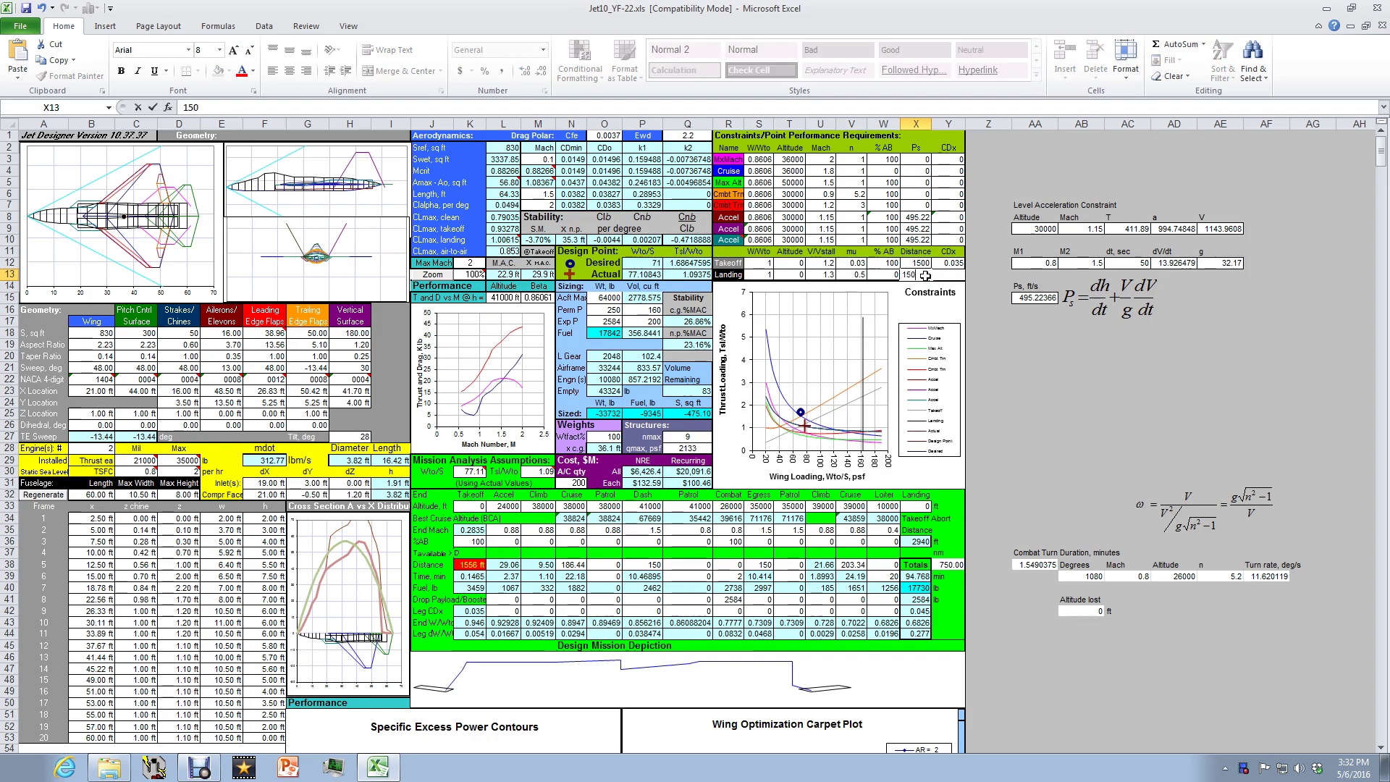
pyautogui.write('0')
pyautogui.press('Return')
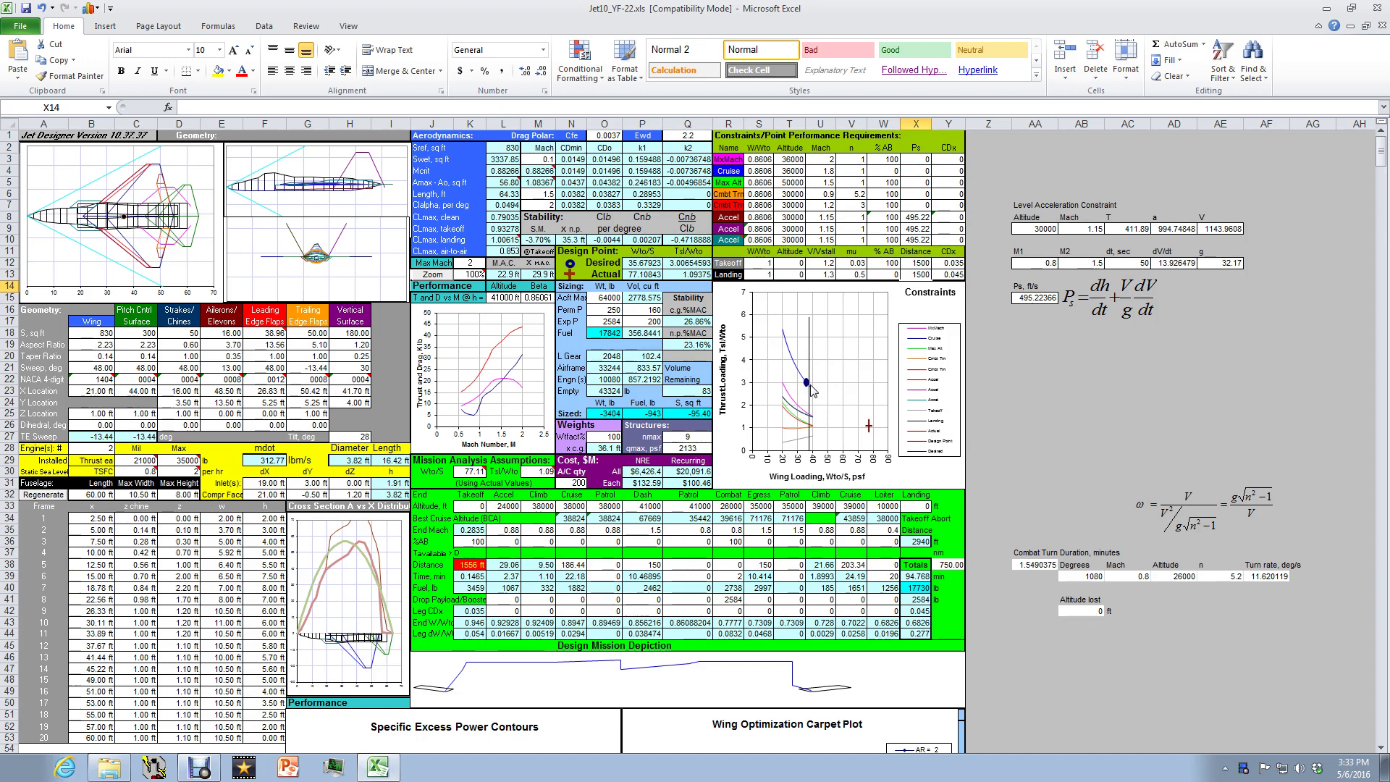
# - Set the landing distance and the takeoff distance requirements to 4000
pyautogui.click(914, 275)
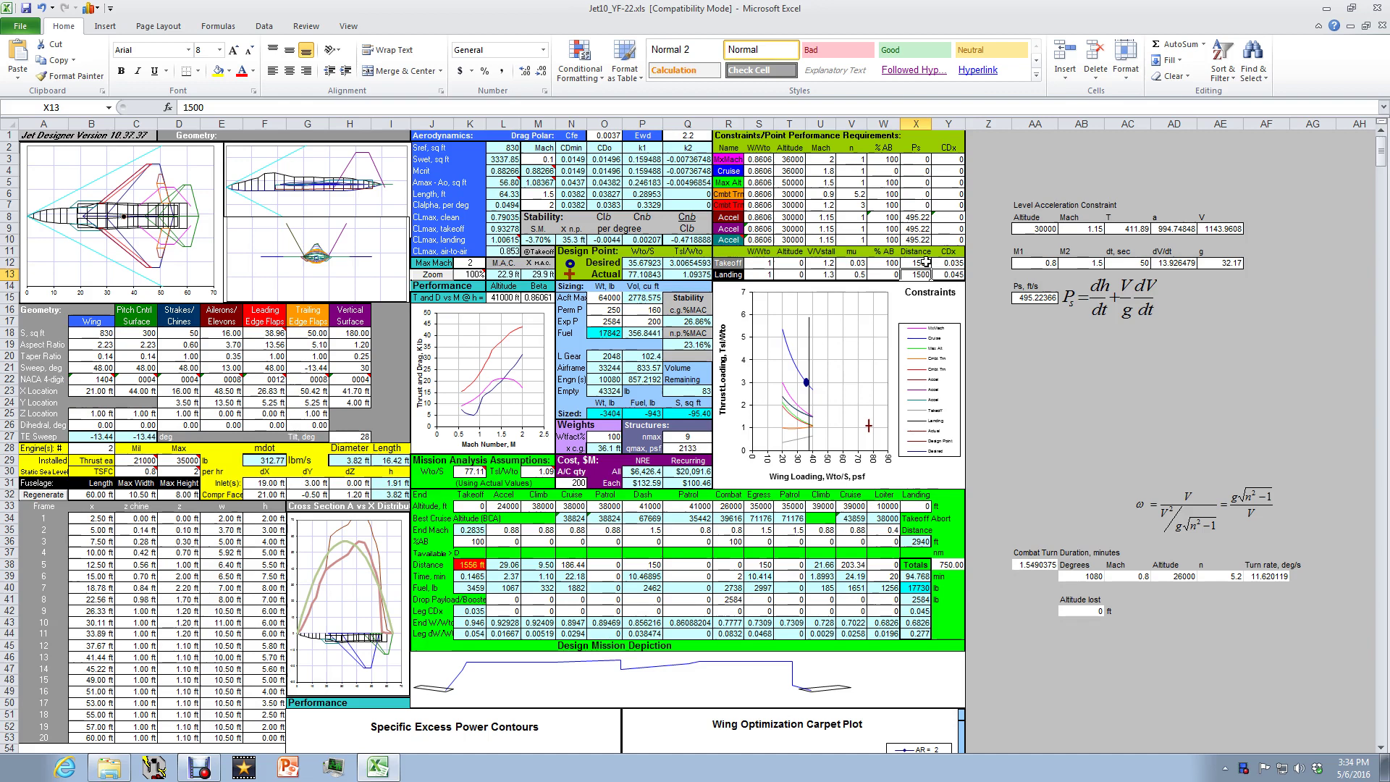
pyautogui.write('4')
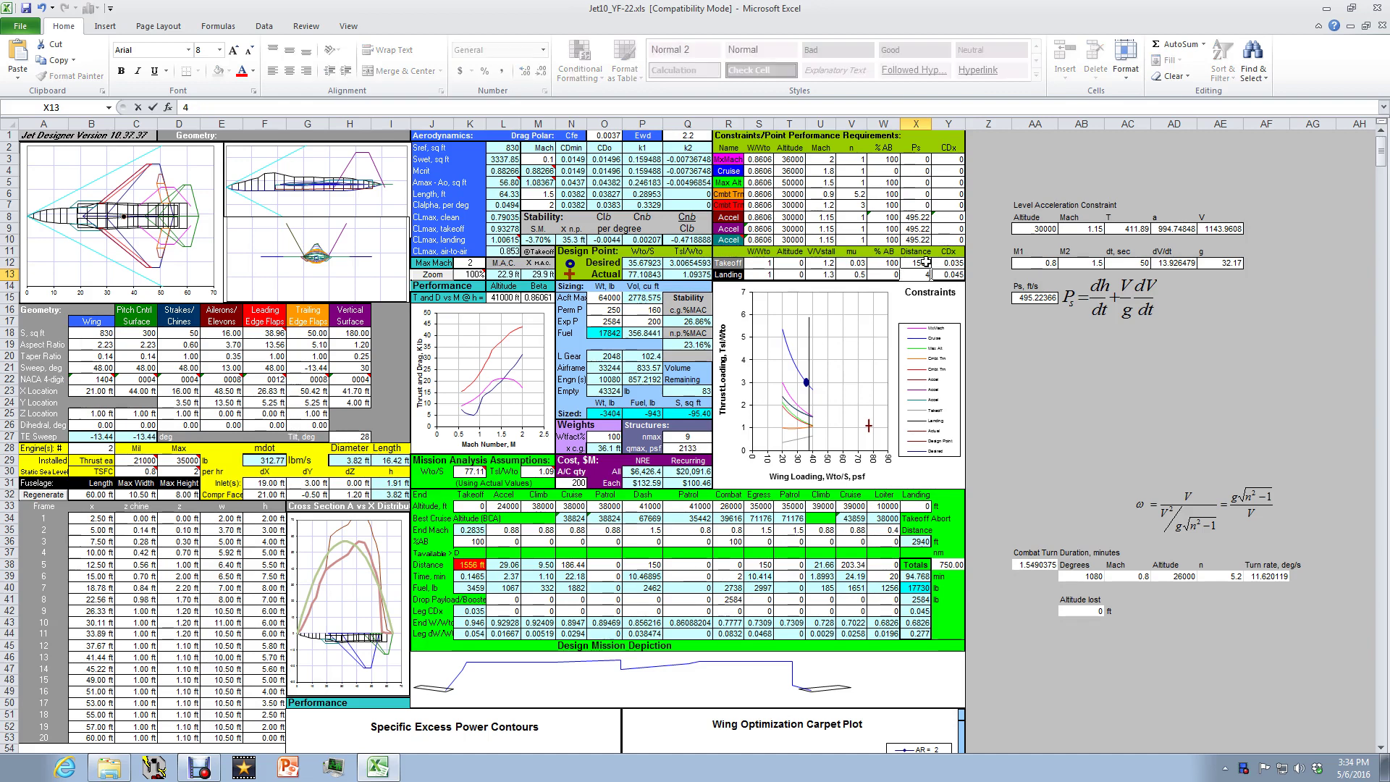
pyautogui.write('000')
pyautogui.press('Return')
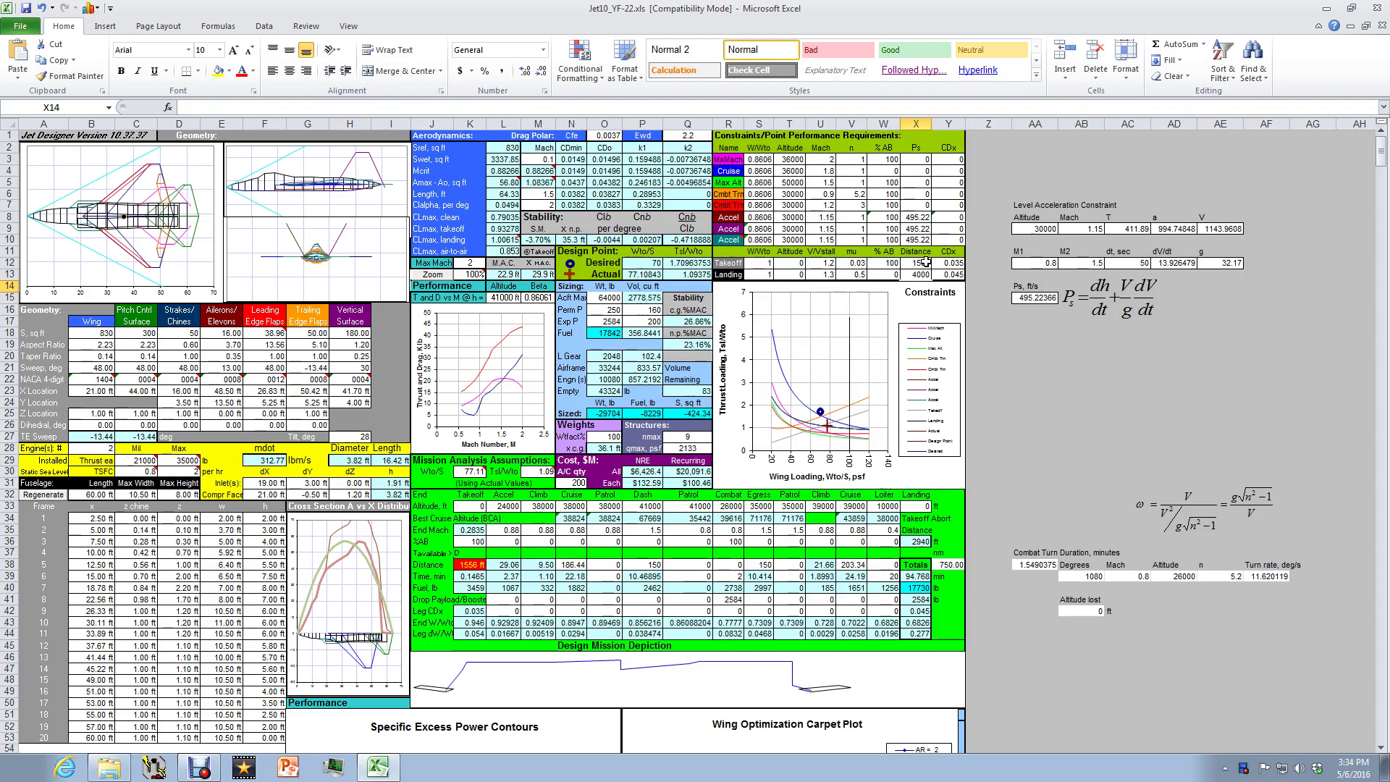
pyautogui.click(927, 263)
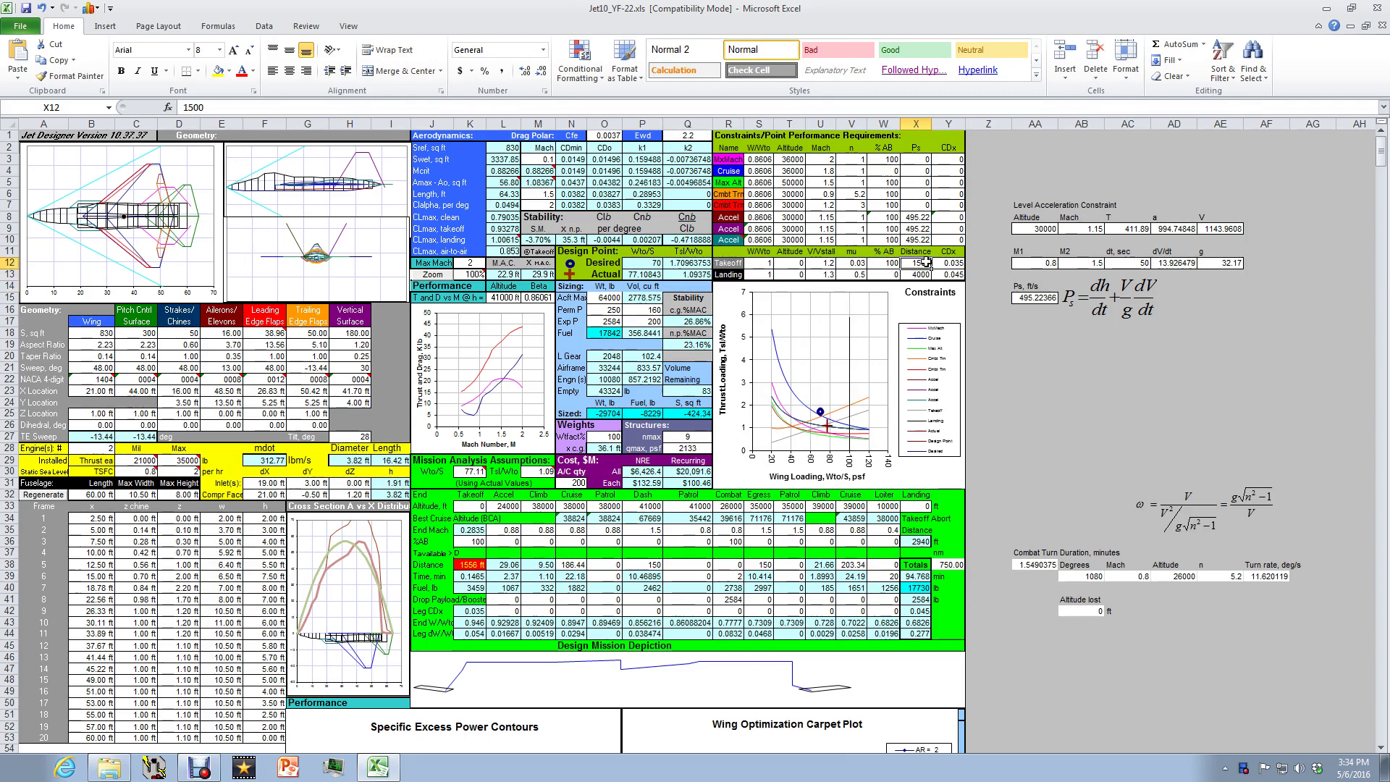
pyautogui.write('4')
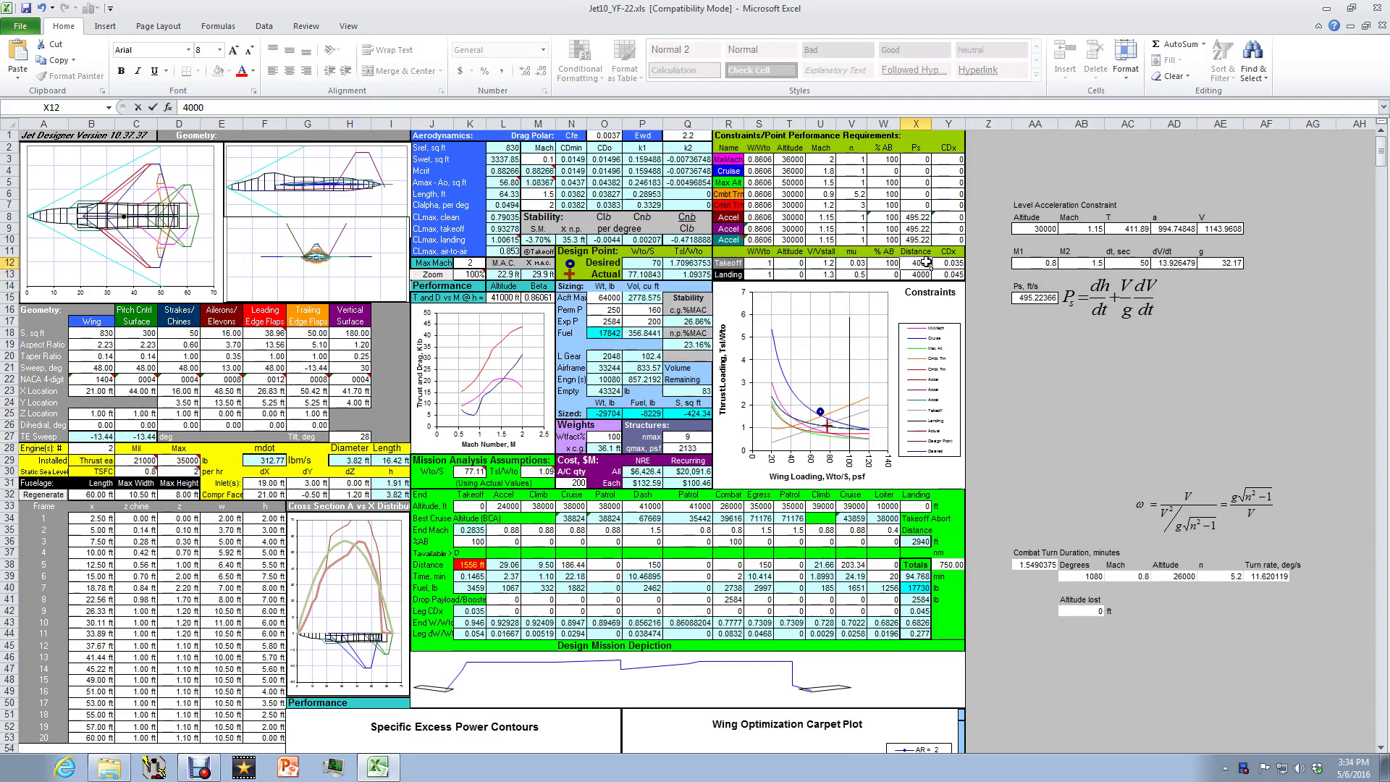
pyautogui.write('000')
pyautogui.press('Return')
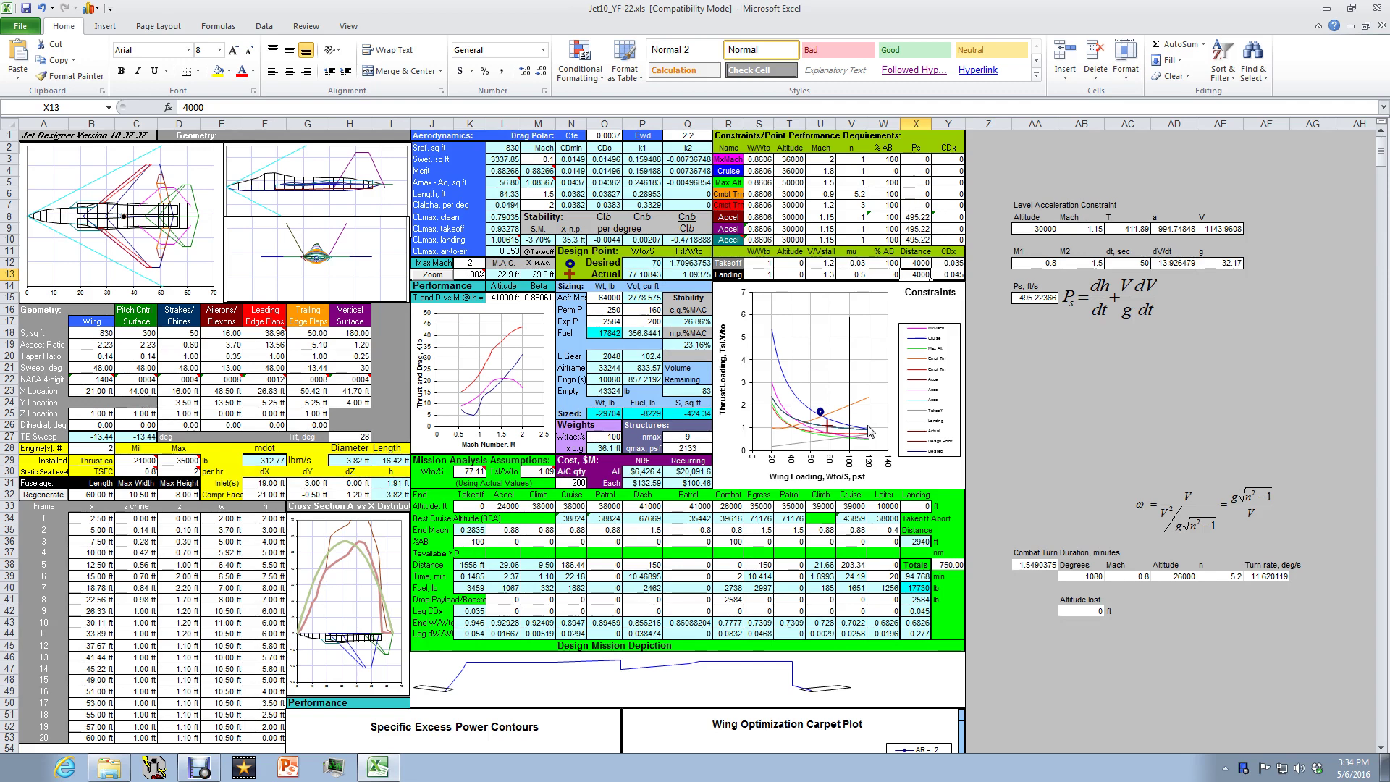
# - Set the Mach 0.9 combat turn load factor n to 4 and the Cruise Mach number to 1.5
pyautogui.click(849, 193)
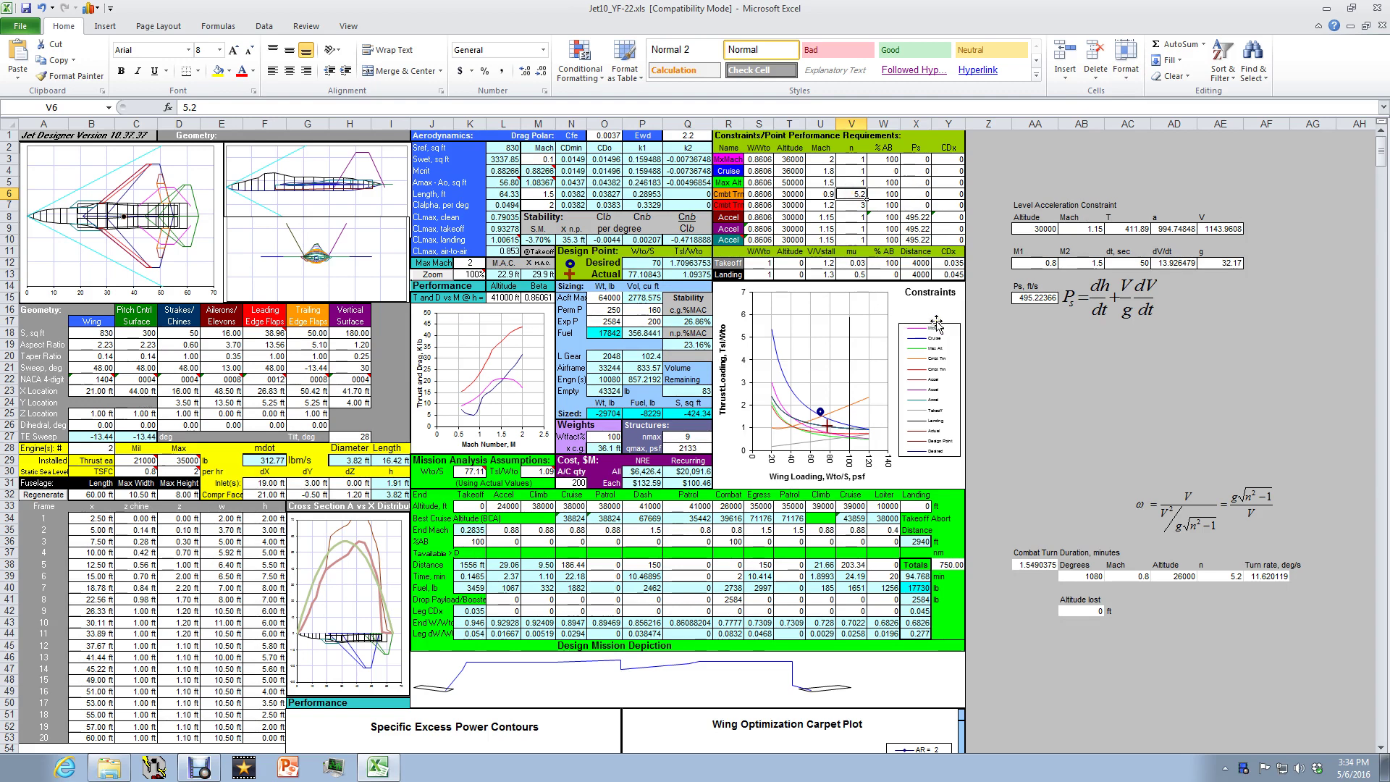
pyautogui.write('4')
pyautogui.press('Return')
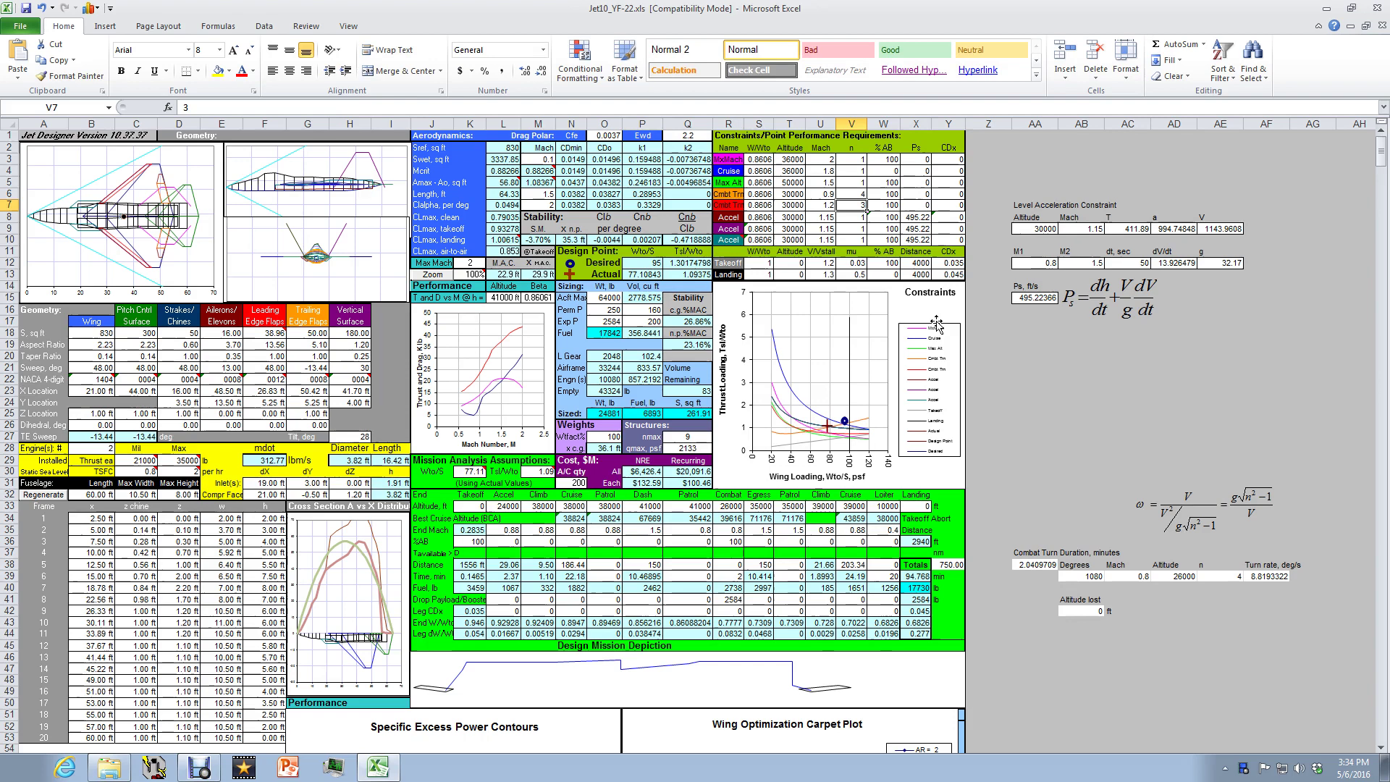
pyautogui.click(810, 171)
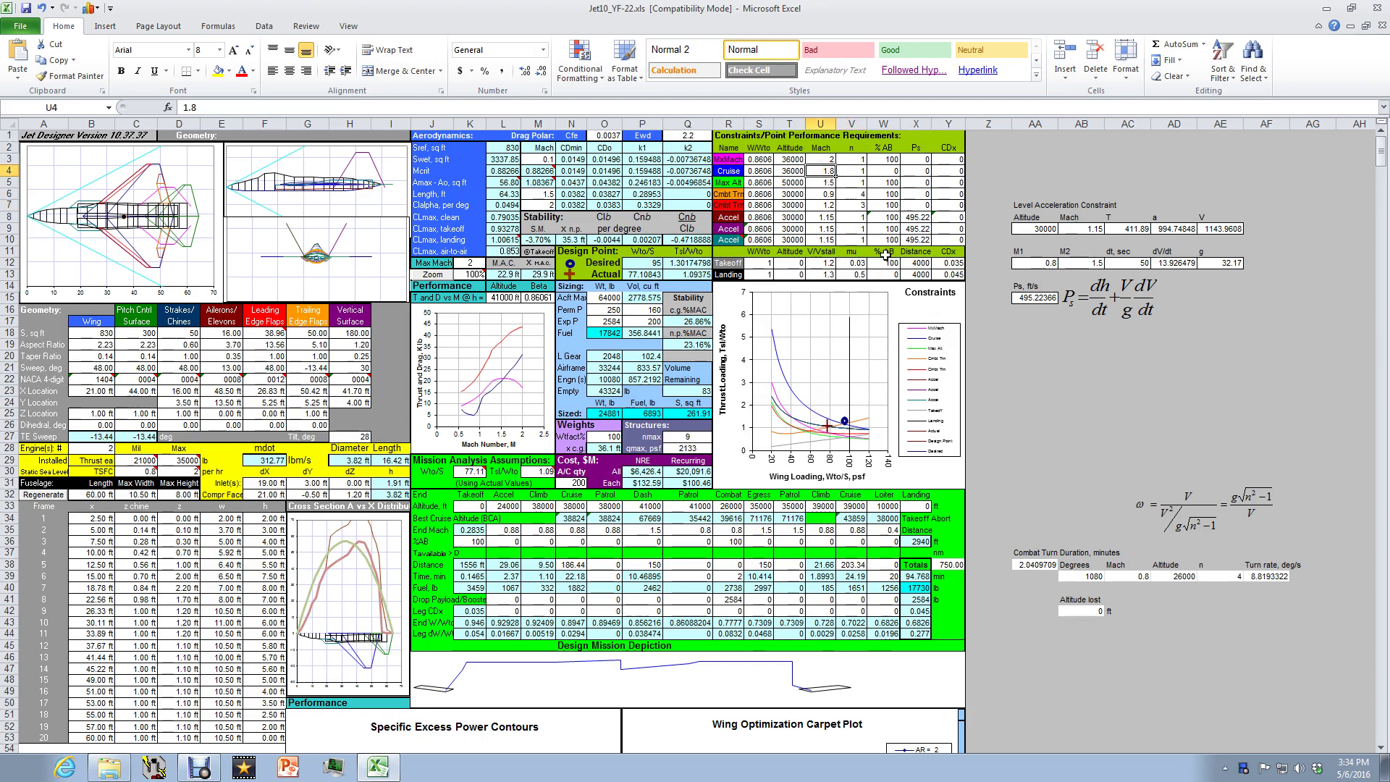
pyautogui.write('1.5')
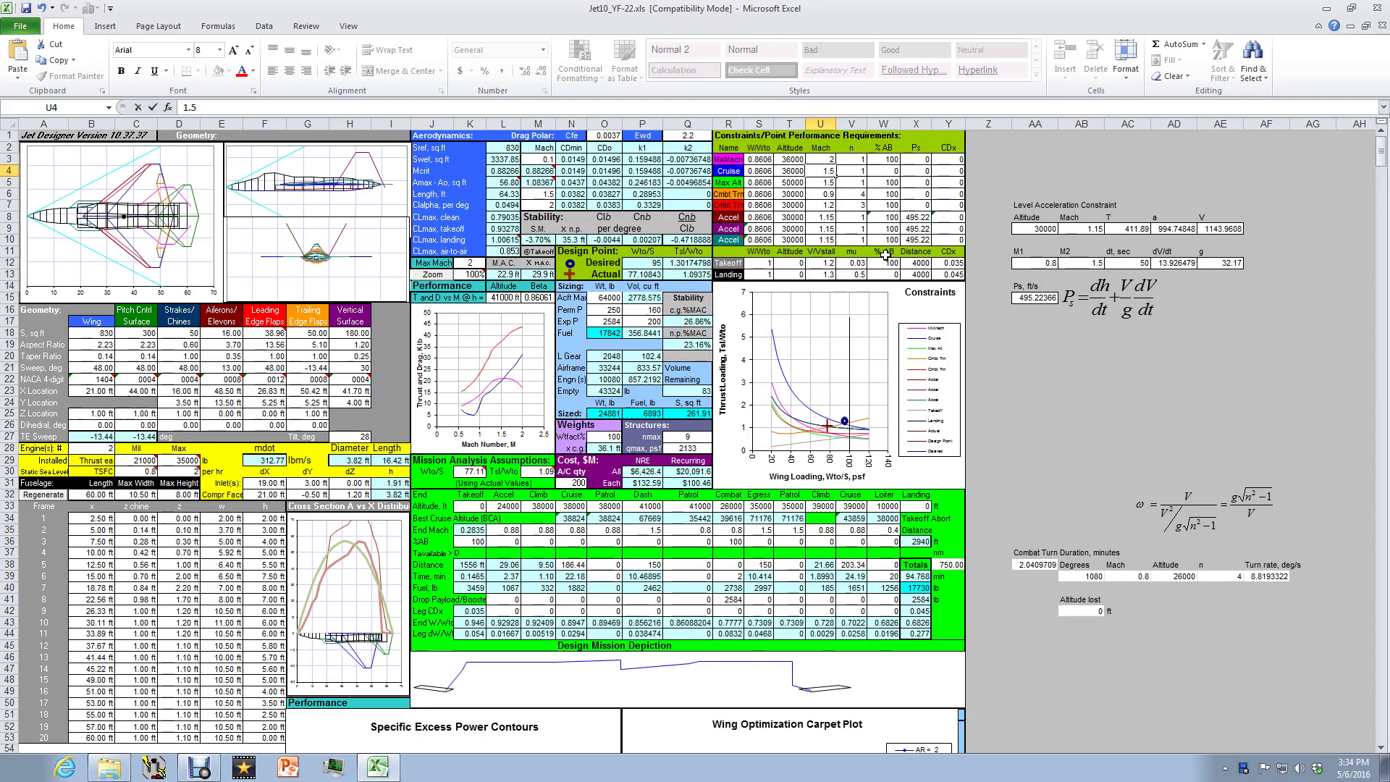
pyautogui.press('Return')
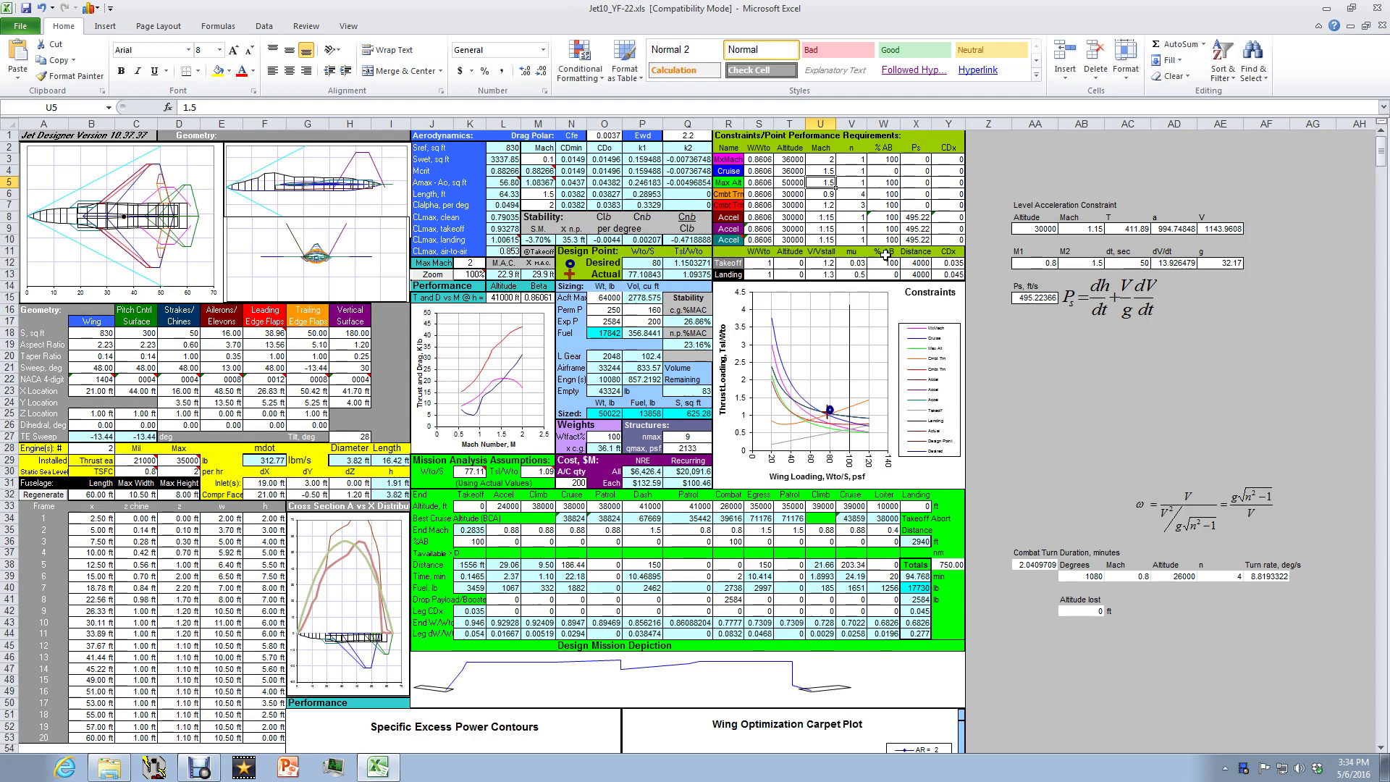
# - Select the wing area S value in the Geometry section
pyautogui.click(100, 335)
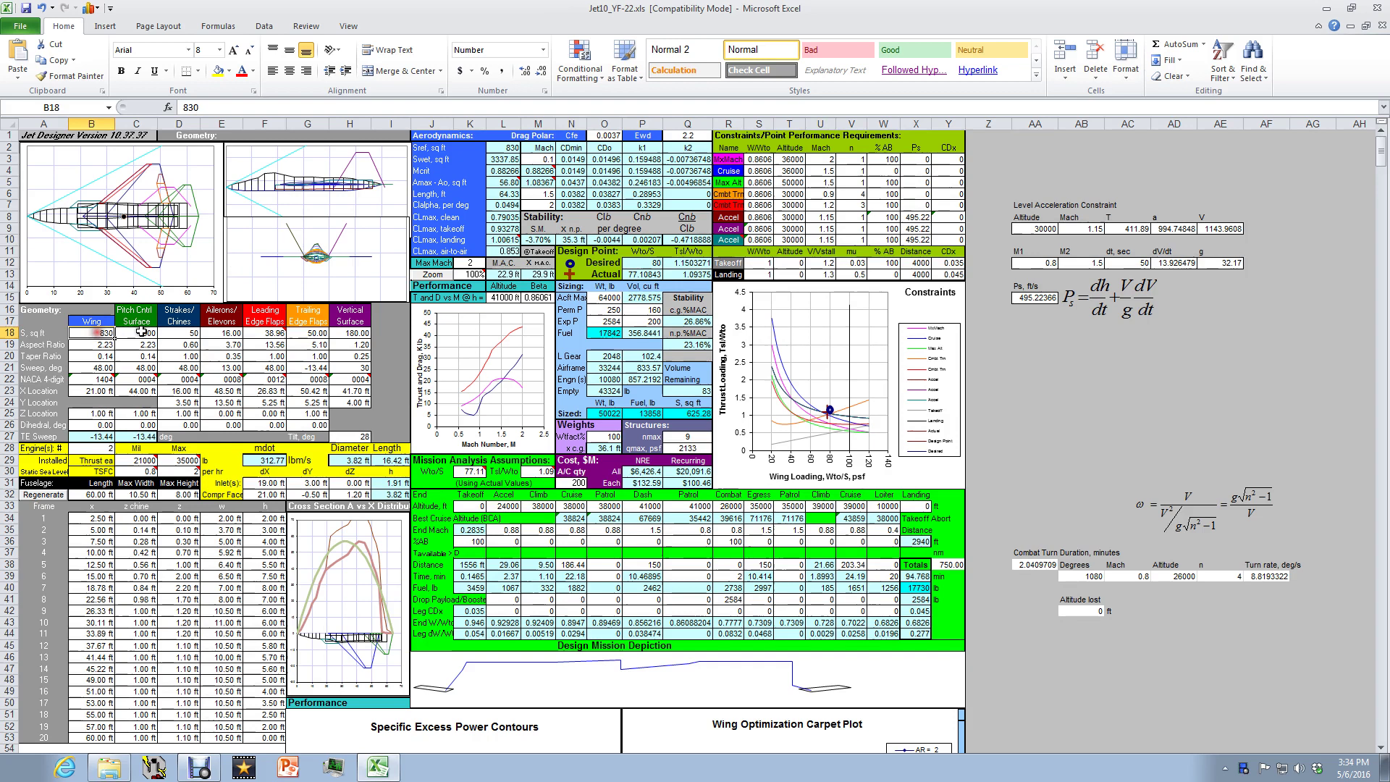